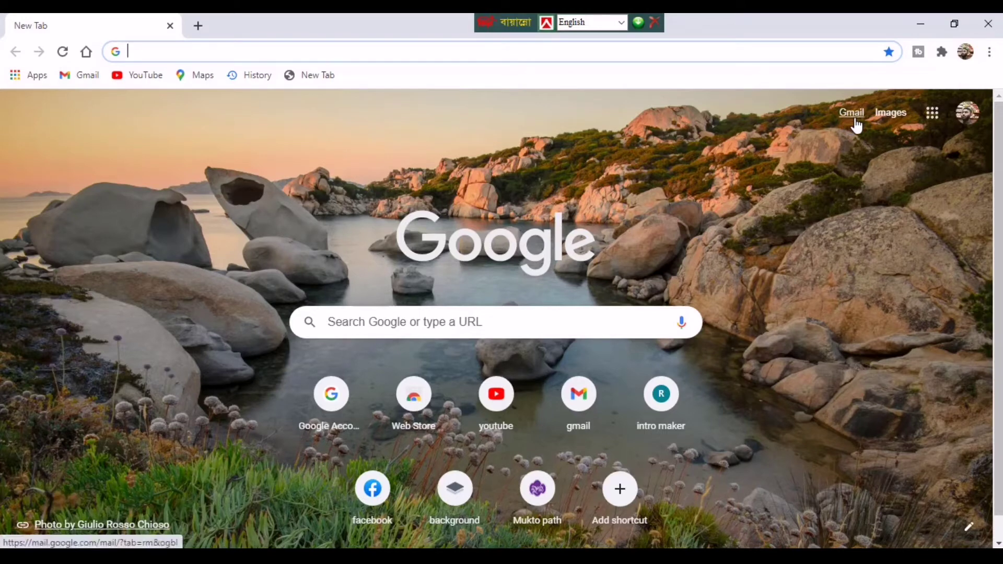
Open the Gmail inbox from the new browser tab and look over the list of received messages.
left_click(581, 421)
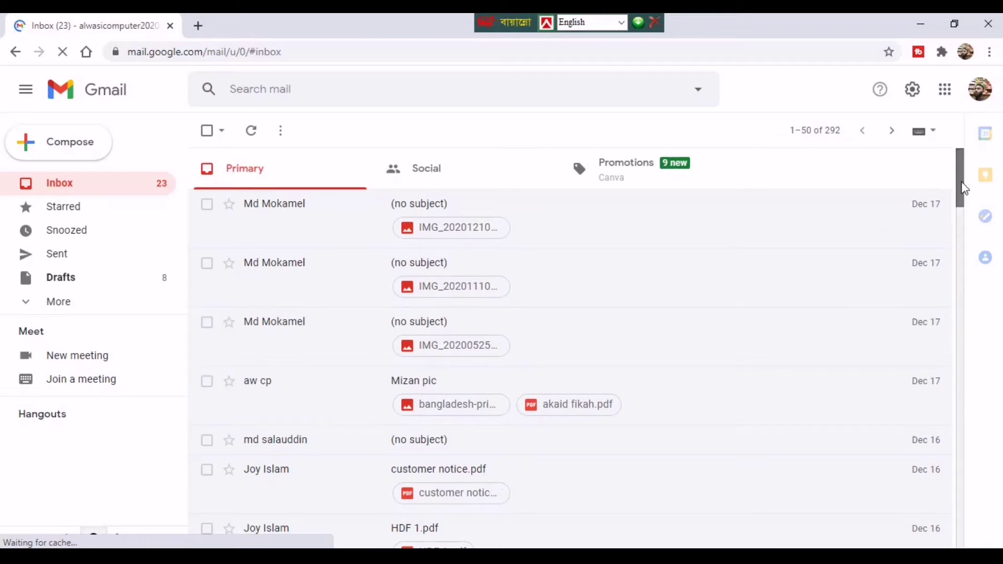
scroll(964, 209, "down", 3)
scroll(967, 170, "up", 3)
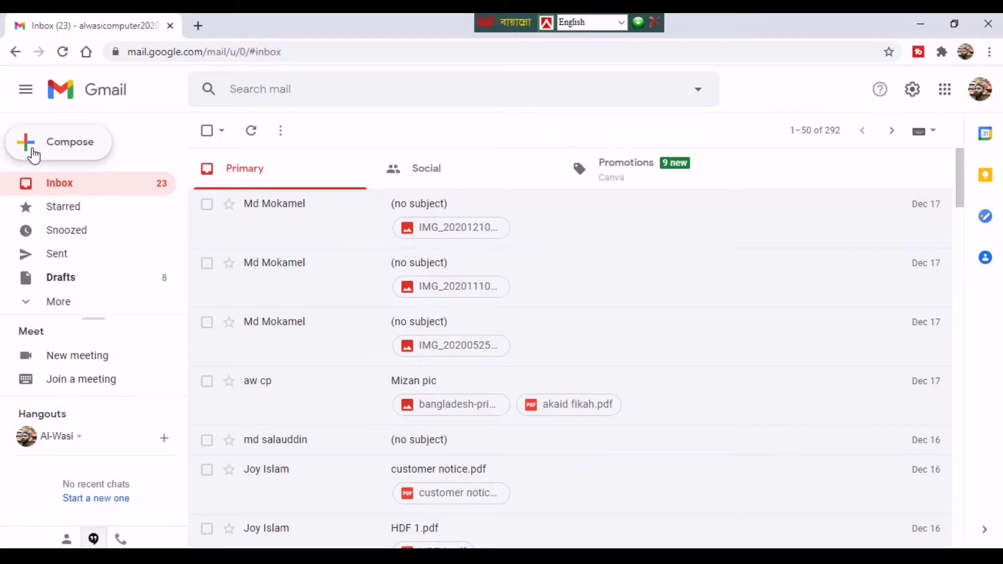
Start a new message and add the suggested contact whose name begins with "mi" as the recipient.
left_click(34, 156)
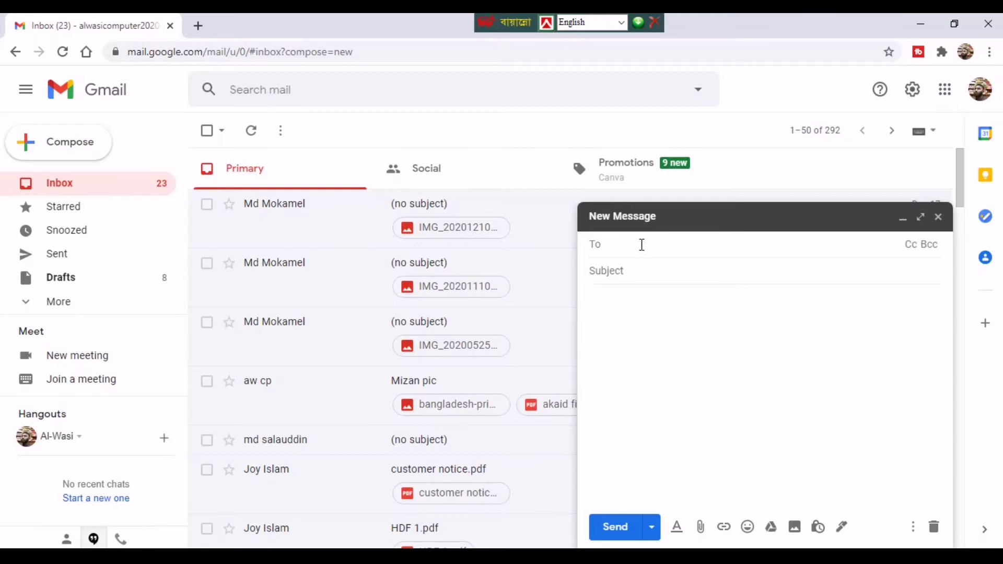
type("bb")
key("BackSpace")
key("BackSpace")
type("mi")
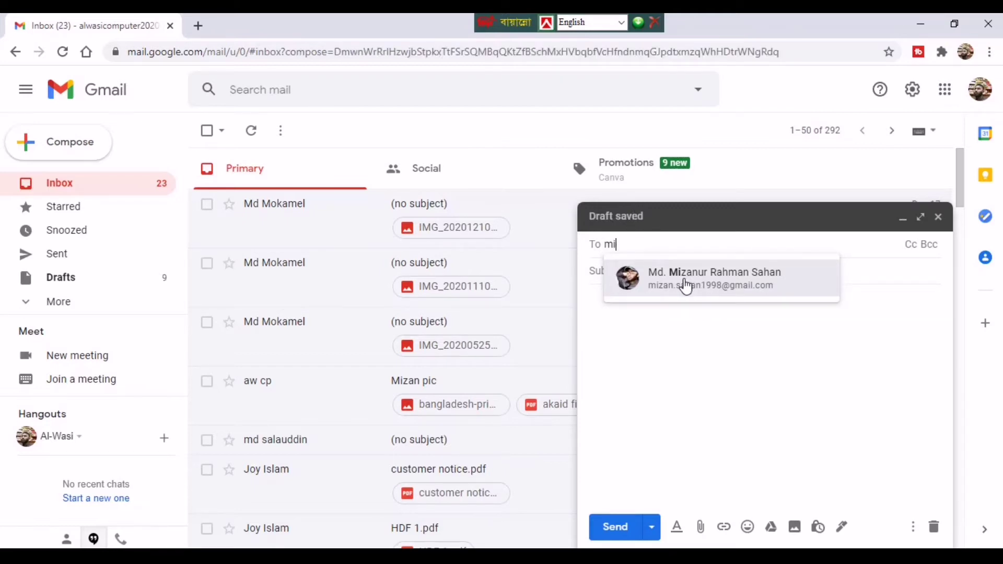
mouse_move(686, 286)
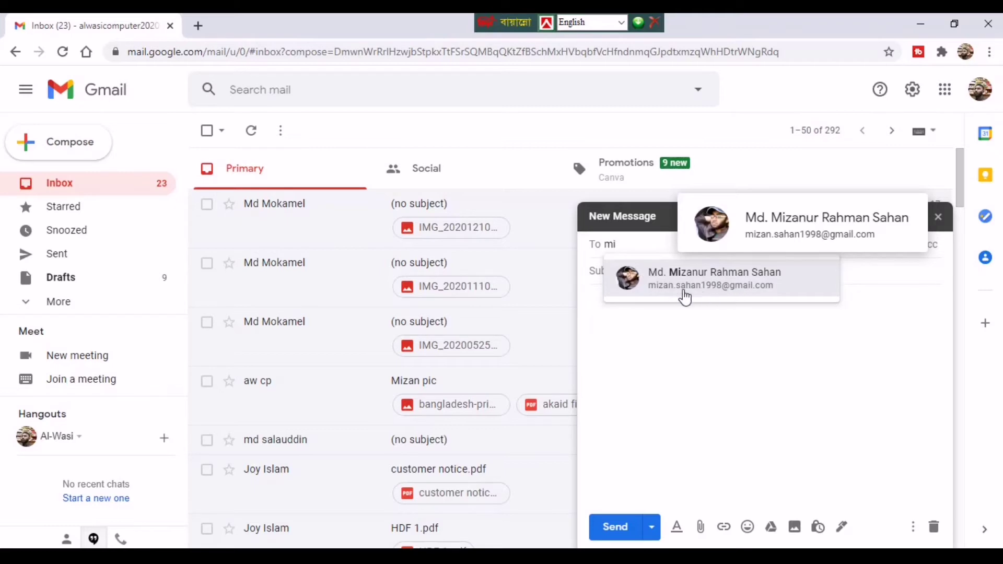
left_click(722, 288)
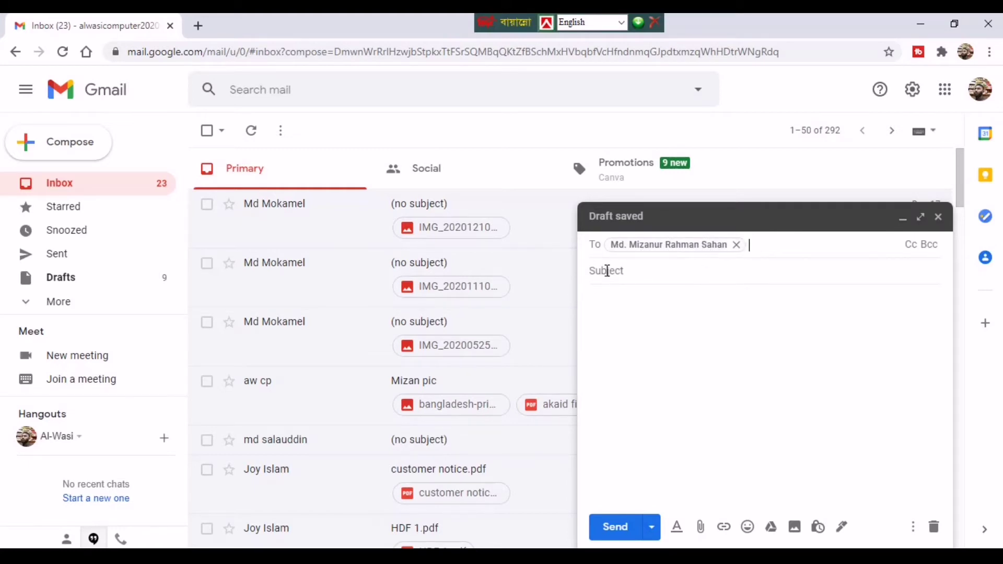
Enter "picture and resume" as the subject of the new message.
left_click(607, 271)
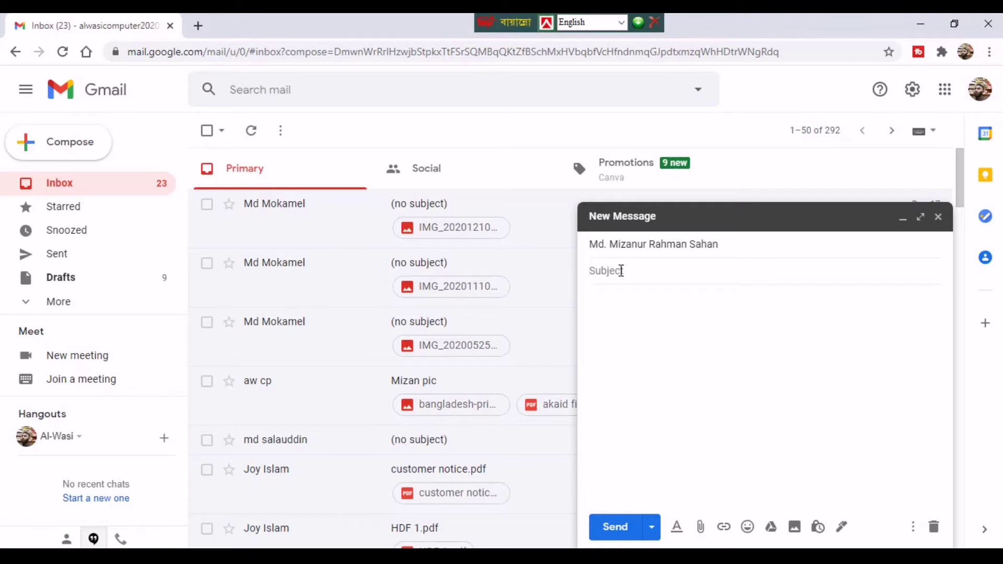
type("picture")
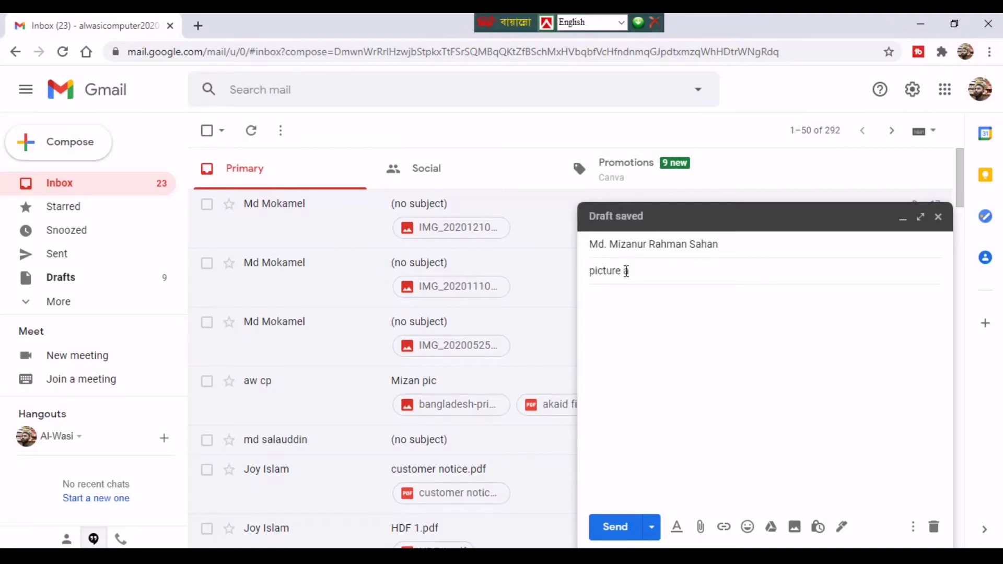
type(" and resu")
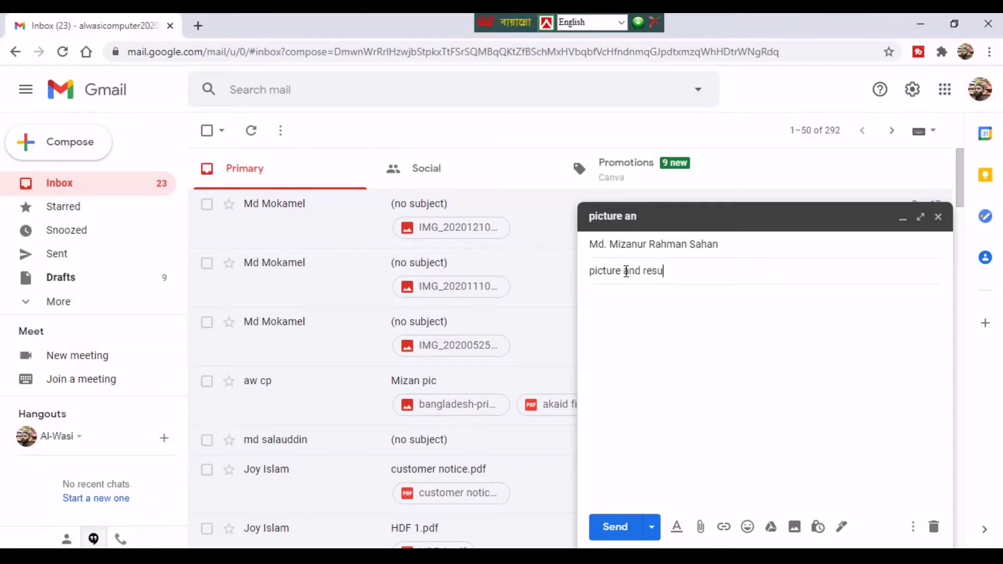
type("me")
Attach the PDF file "akaid fikah" from the Downloads folder to the message.
left_click(701, 528)
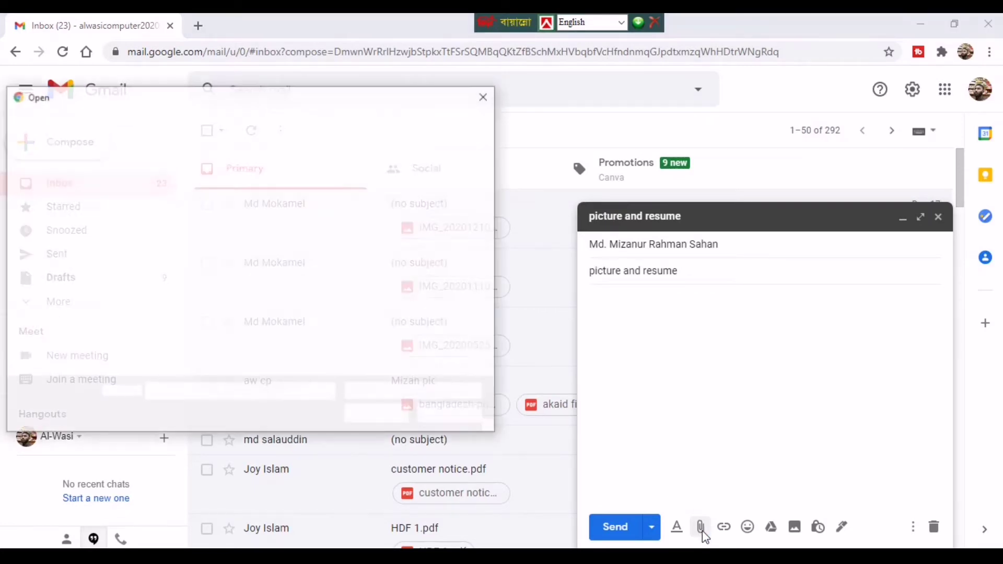
left_click_drag(197, 105, 359, 94)
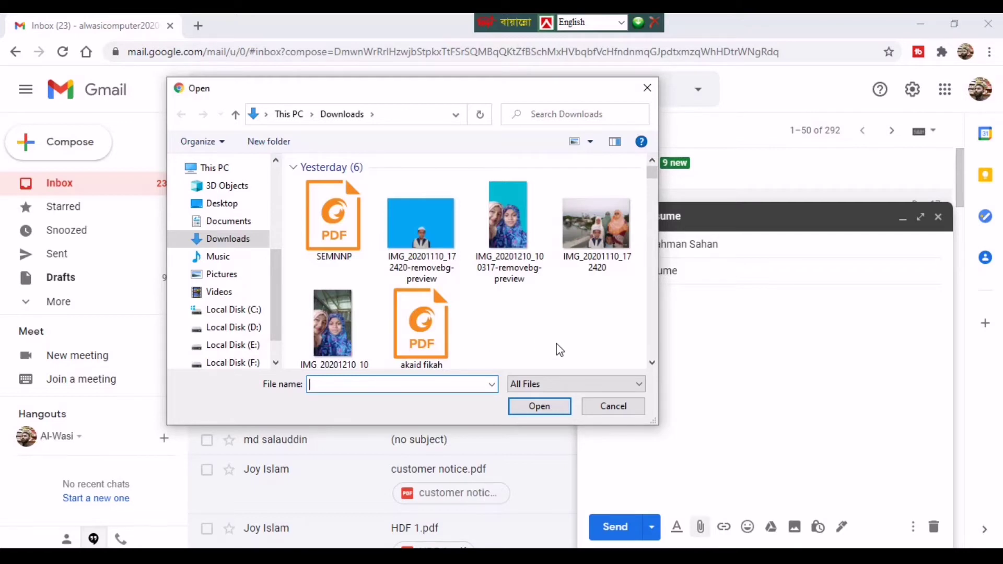
left_click(435, 334)
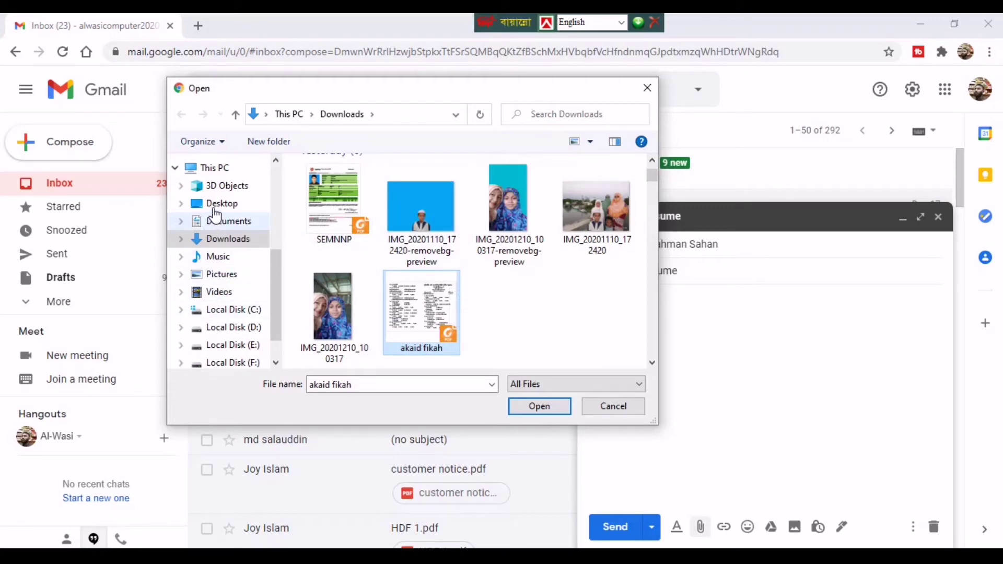
left_click(539, 407)
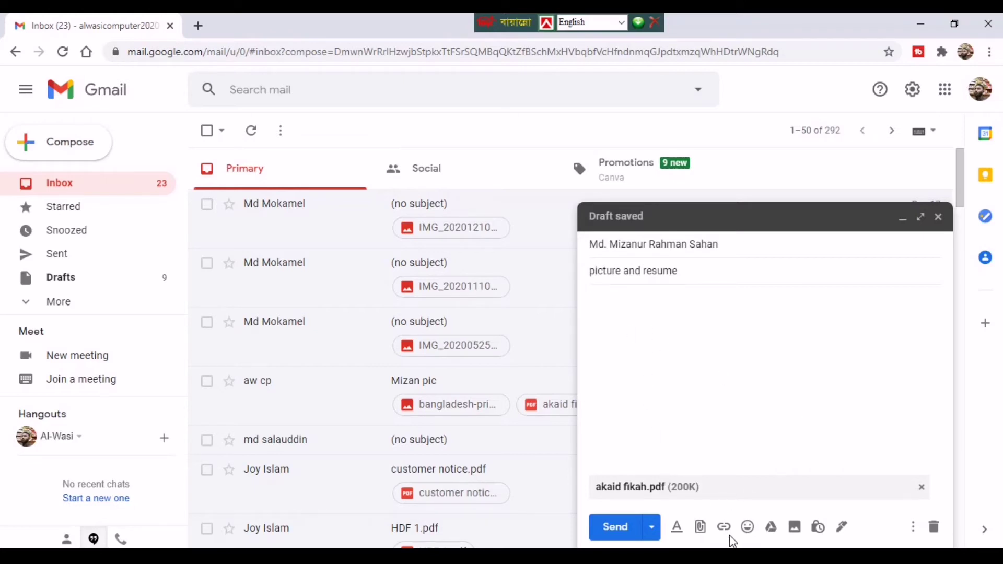
Attach the bangladesh-primary-education-logo image from the Desktop folder to the message as a second file.
left_click(701, 529)
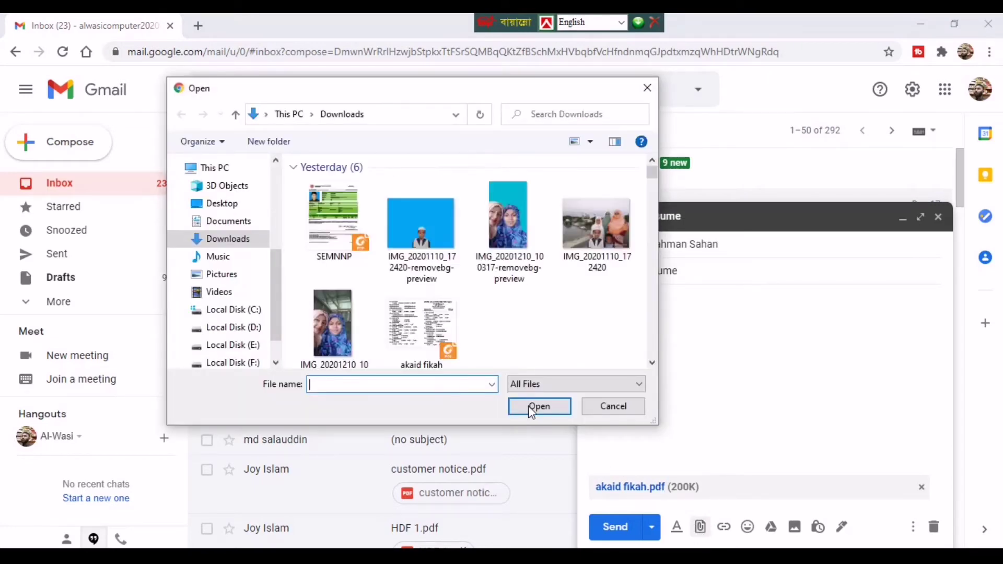
left_click(220, 203)
scroll(600, 297, "down", 3)
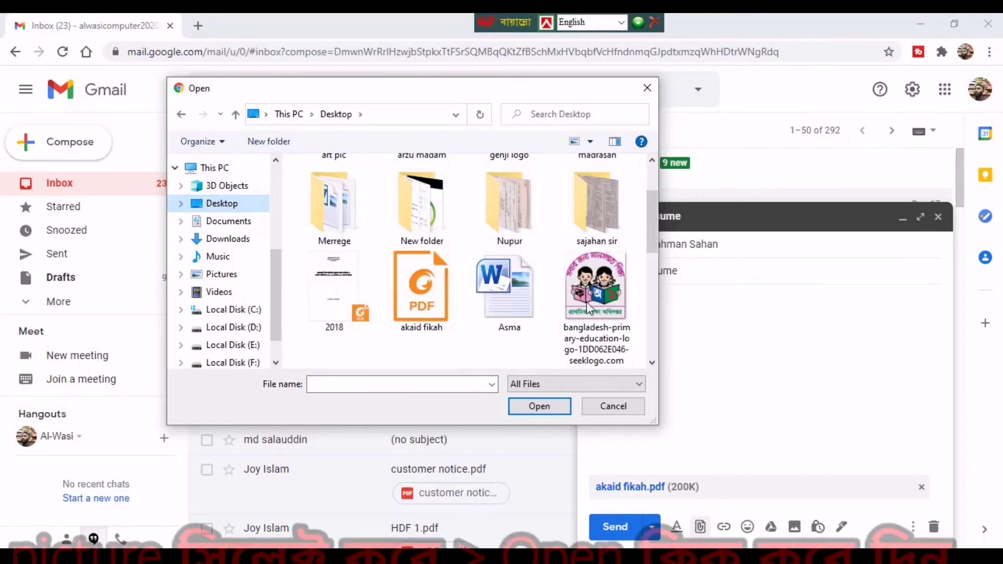
left_click(601, 209)
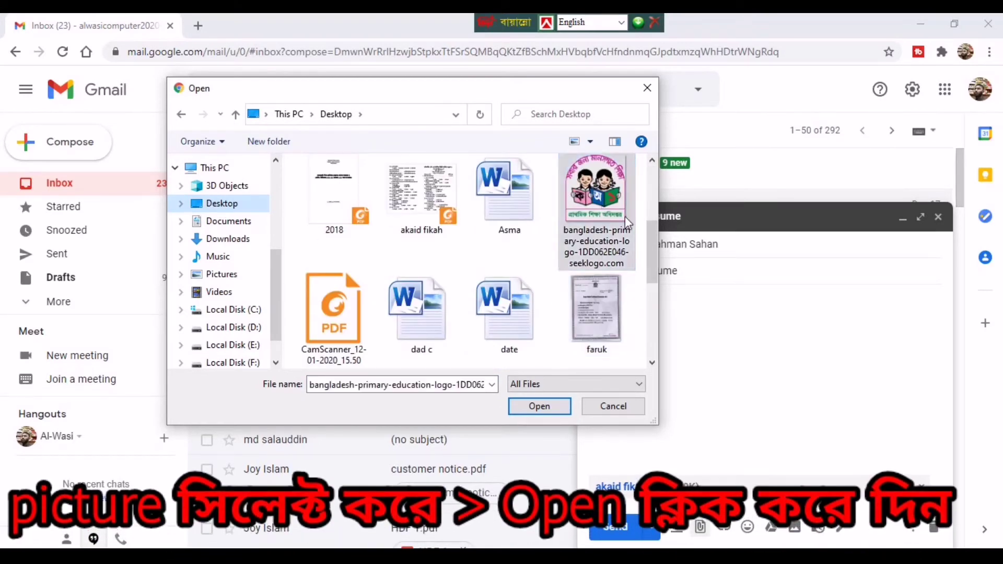
left_click(544, 411)
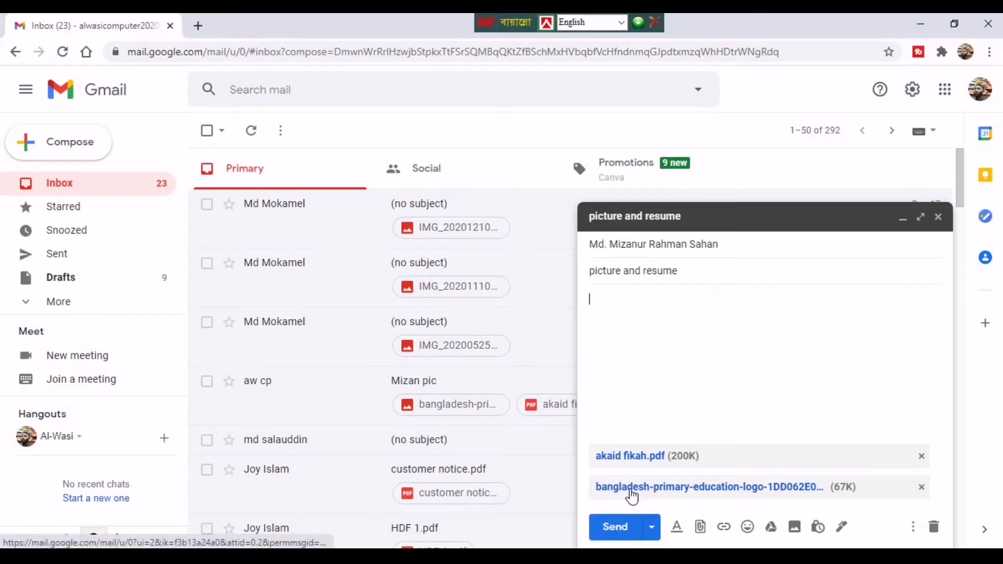
Send the message and open its sent copy to check the two attachments.
left_click(617, 527)
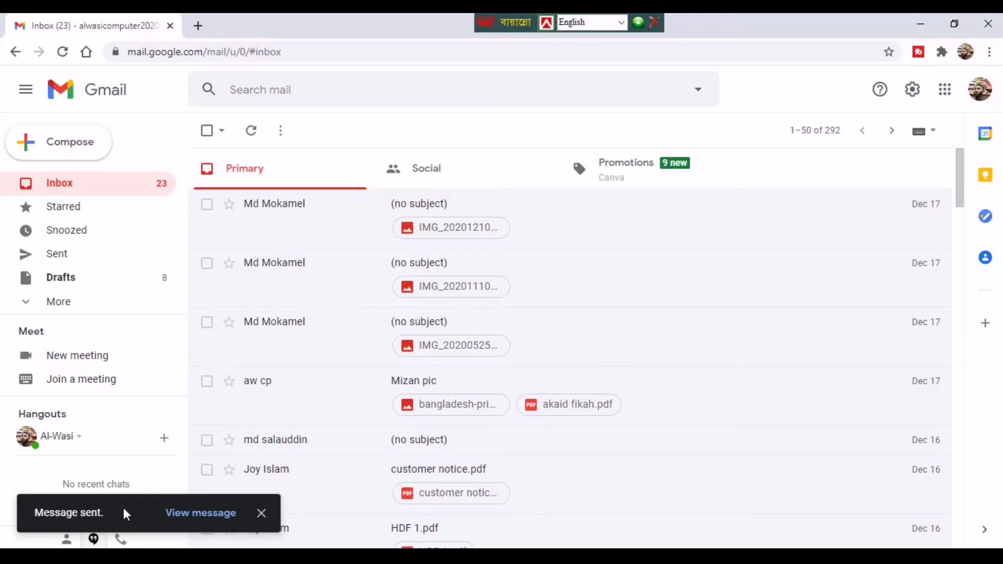
left_click(220, 527)
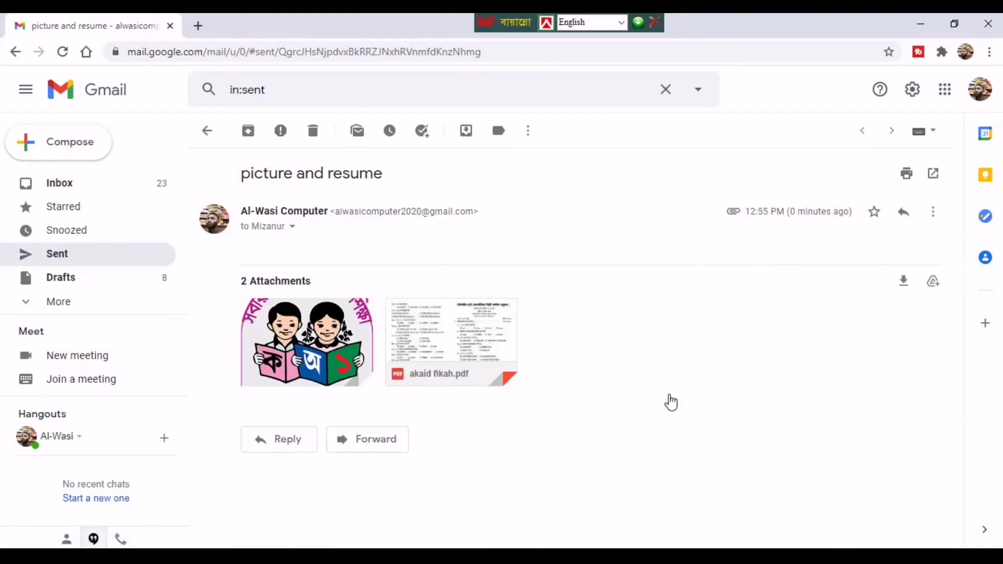
mouse_move(365, 370)
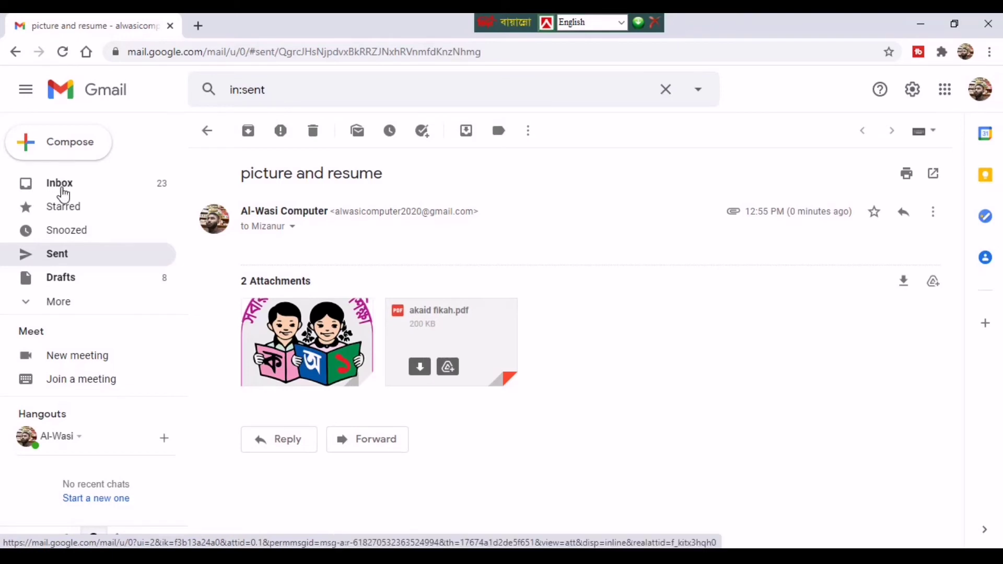
left_click(59, 260)
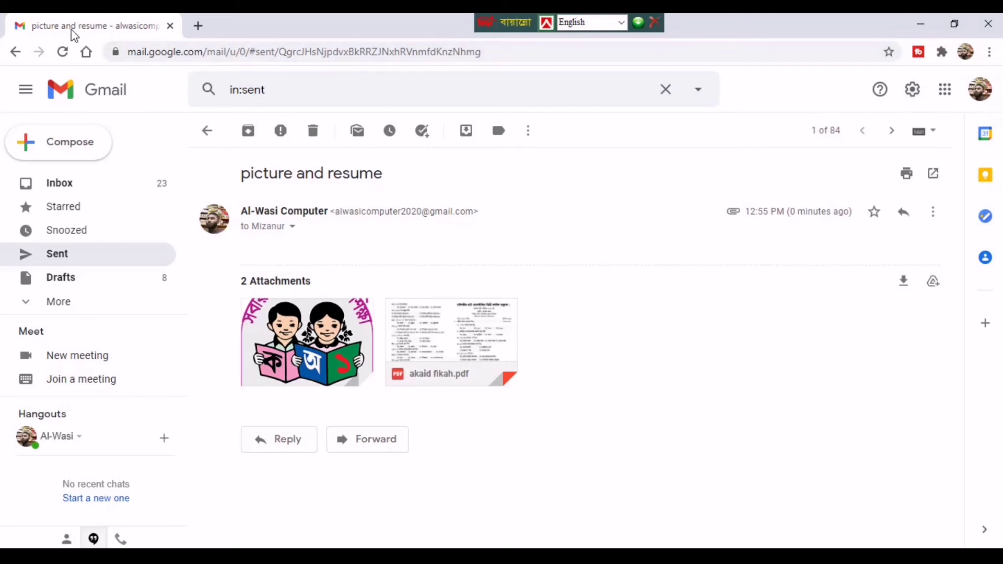
Return to the inbox, refresh it and open the newest message with an image attached.
left_click(62, 189)
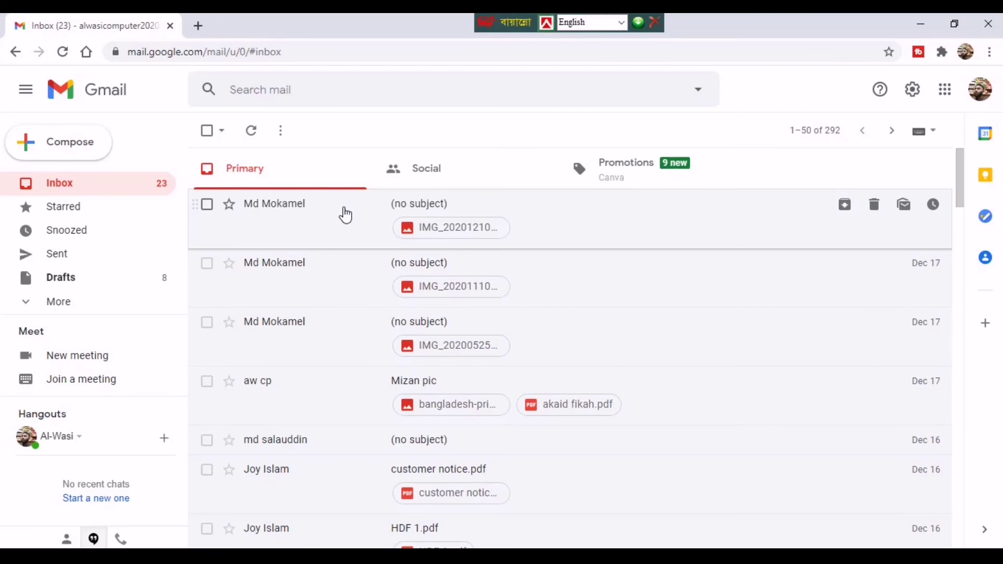
left_click(256, 132)
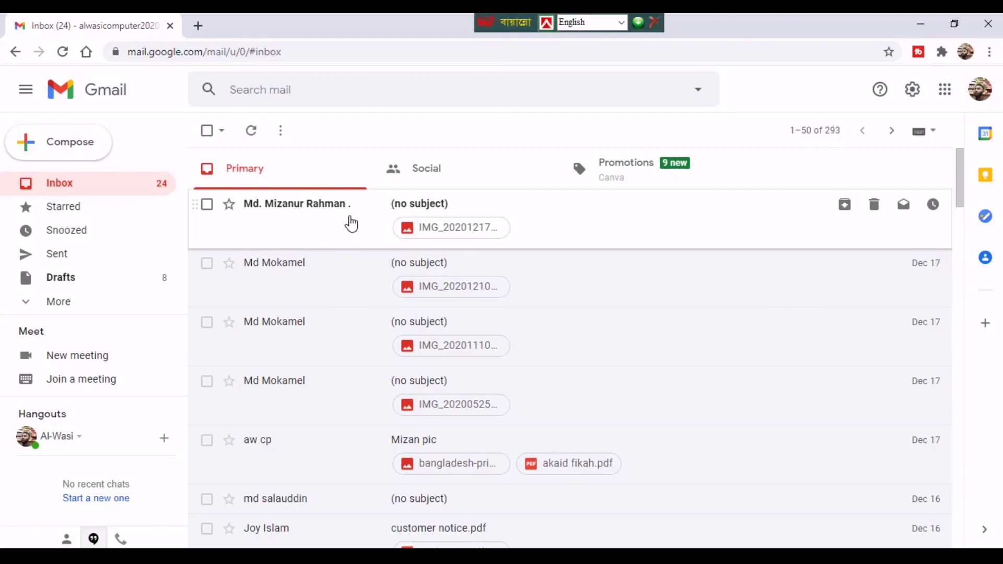
left_click(384, 215)
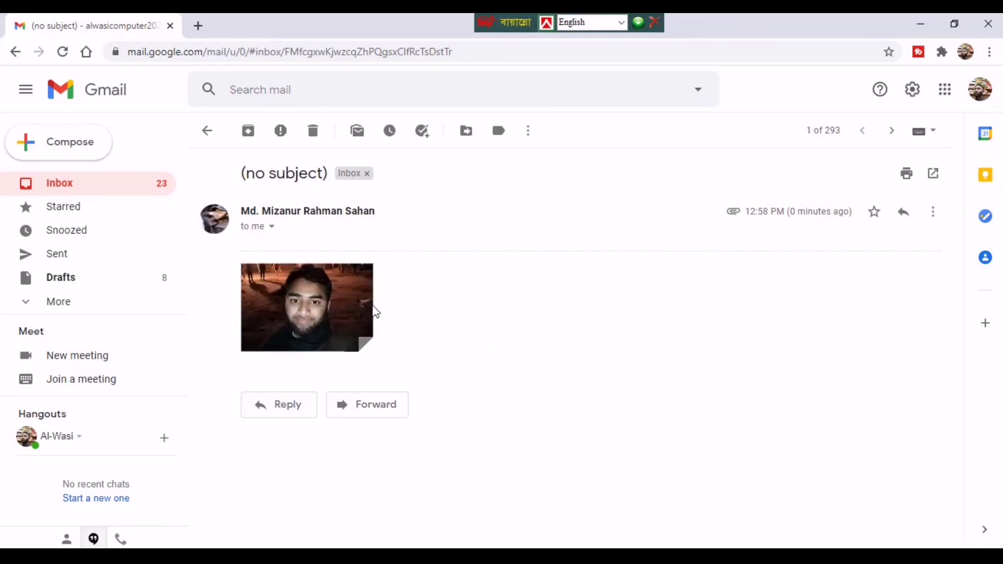
Preview the attached photo IMG_20201217_204851.jpg, look at its additional actions, and return to the message.
mouse_move(332, 303)
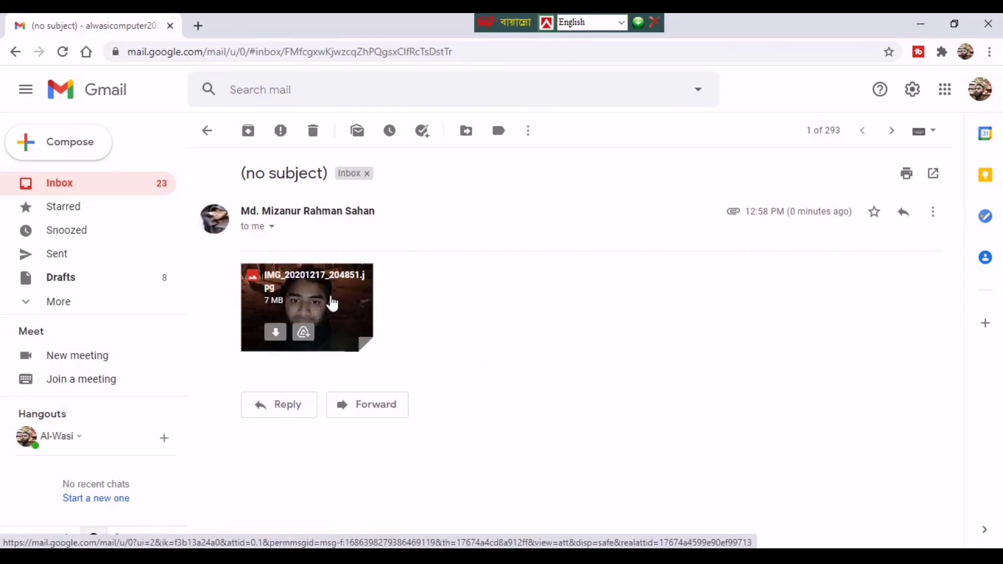
left_click(333, 303)
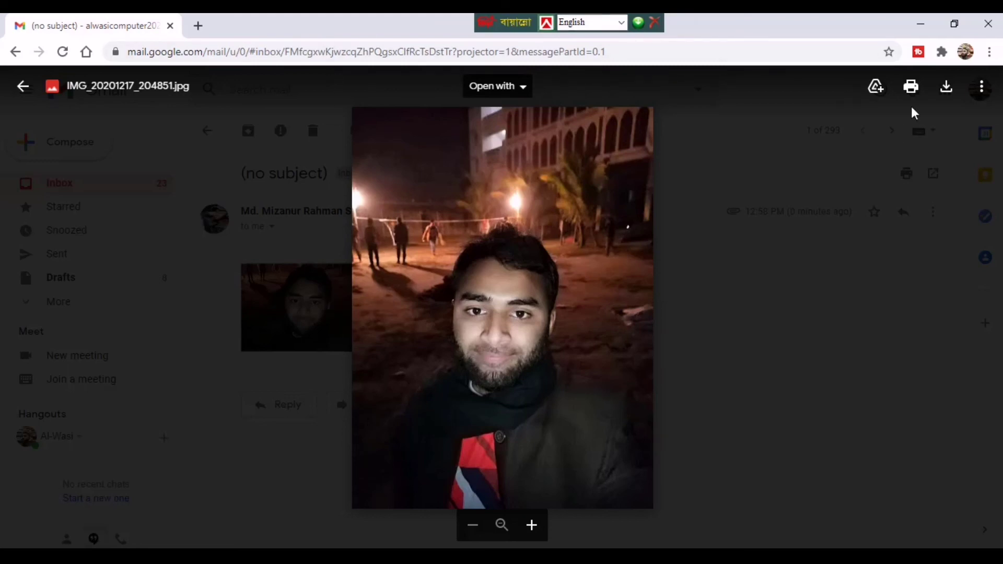
left_click(952, 98)
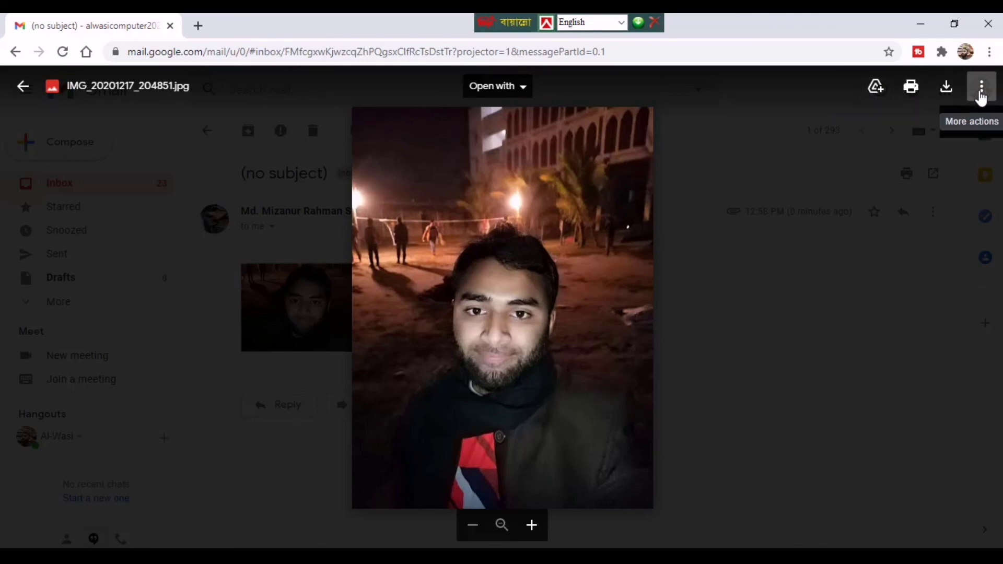
left_click(981, 88)
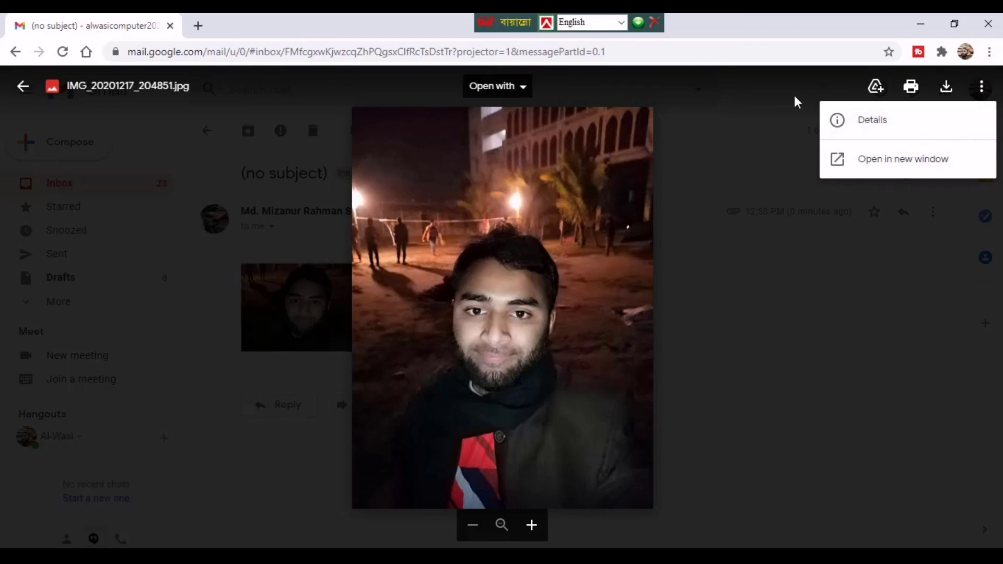
left_click(775, 84)
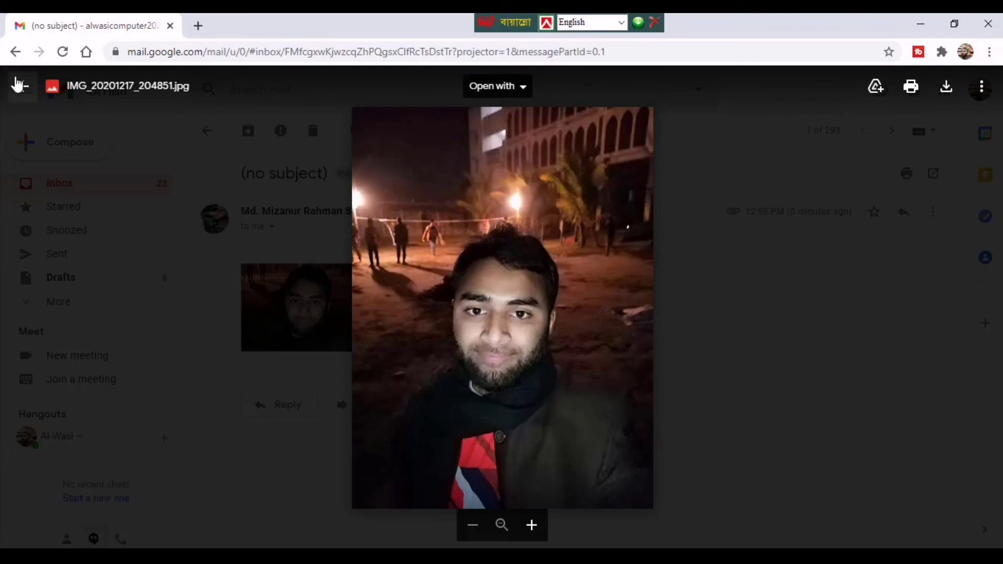
left_click(23, 87)
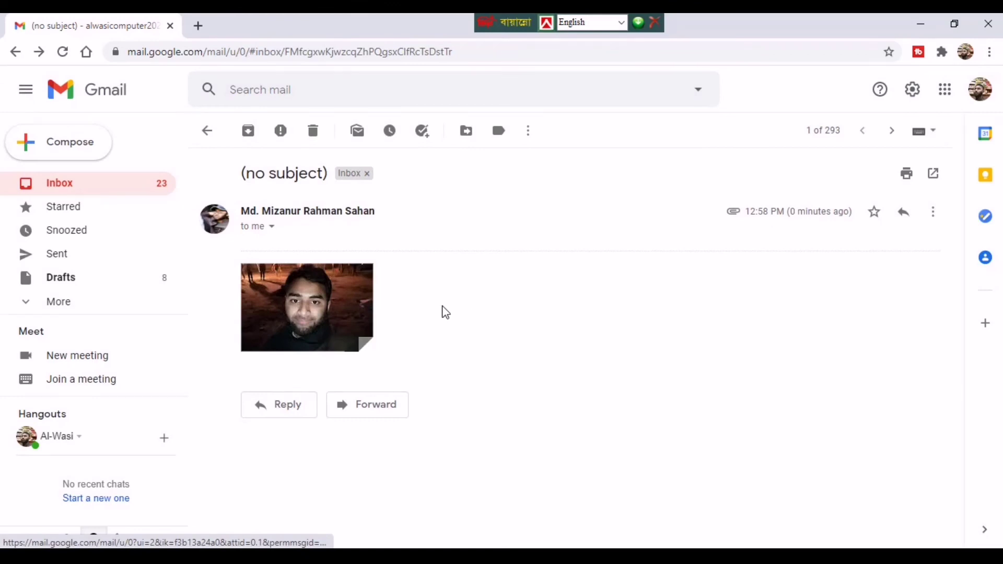